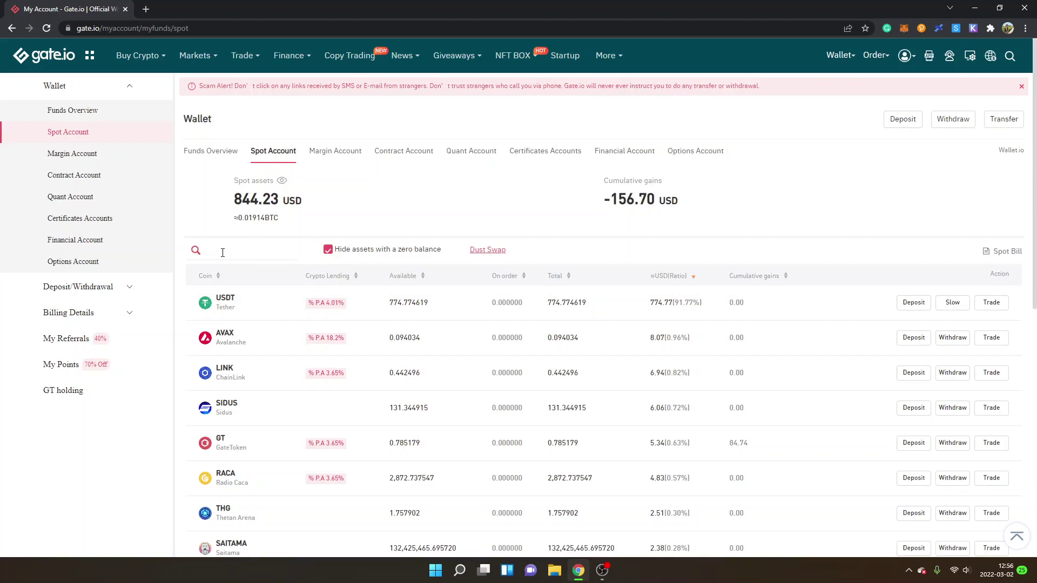
Search the spot holdings for METIS and open its METIS/USDT trading page
left_click(222, 252)
type("meti")
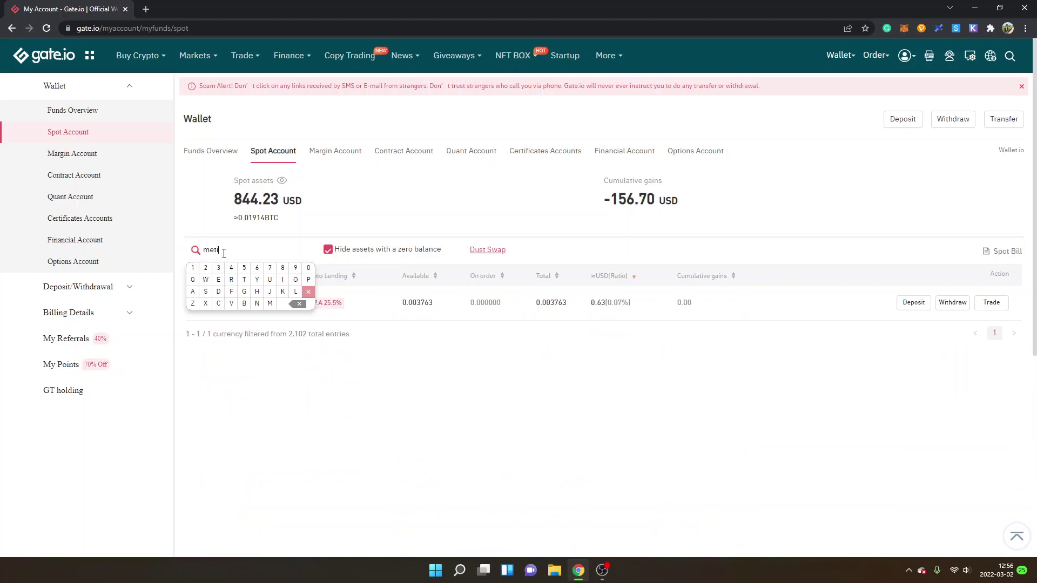
type("s")
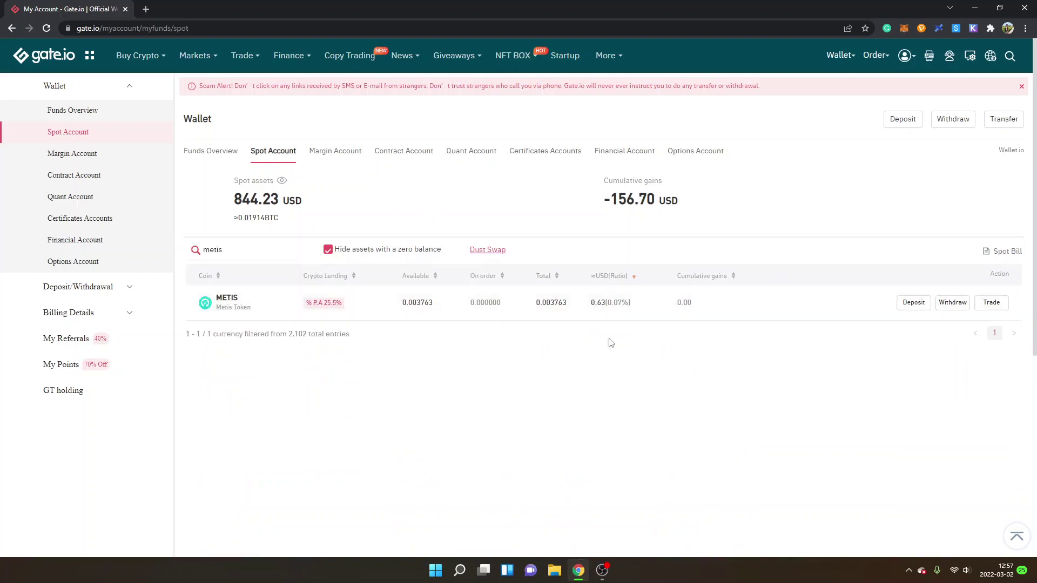
left_click(991, 302)
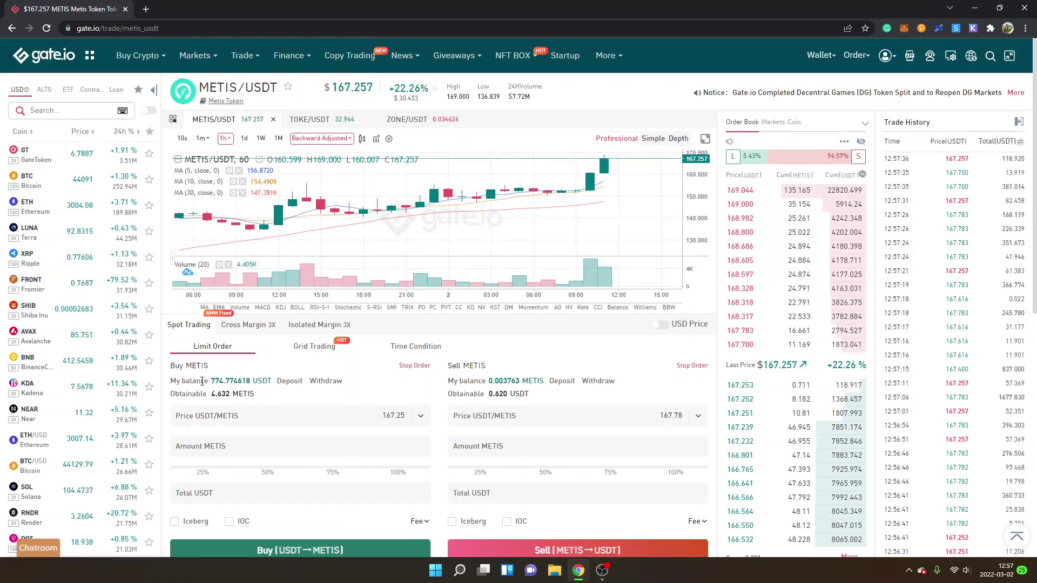
scroll(364, 340, "down", 1)
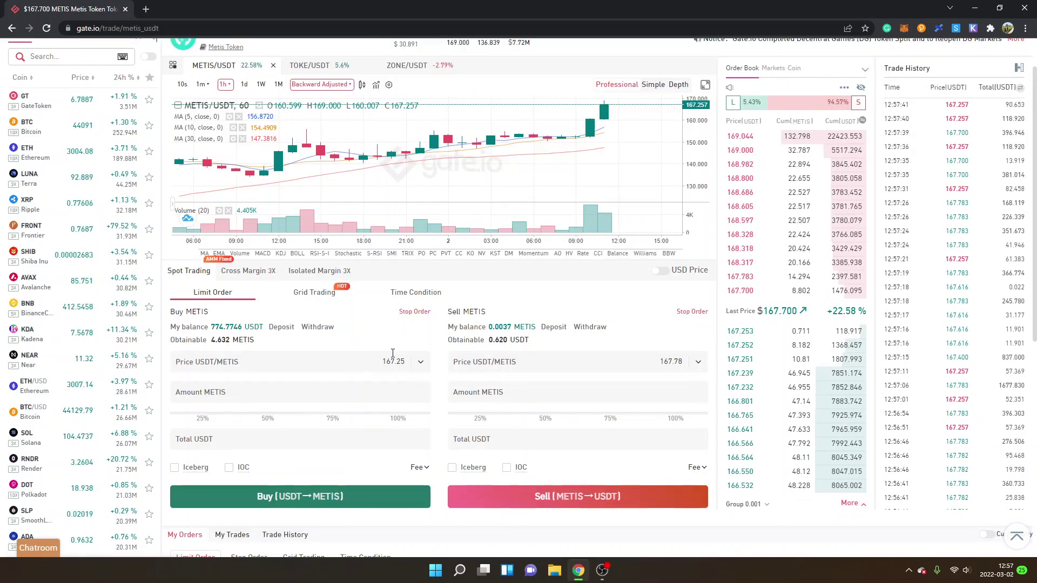
mouse_move(739, 276)
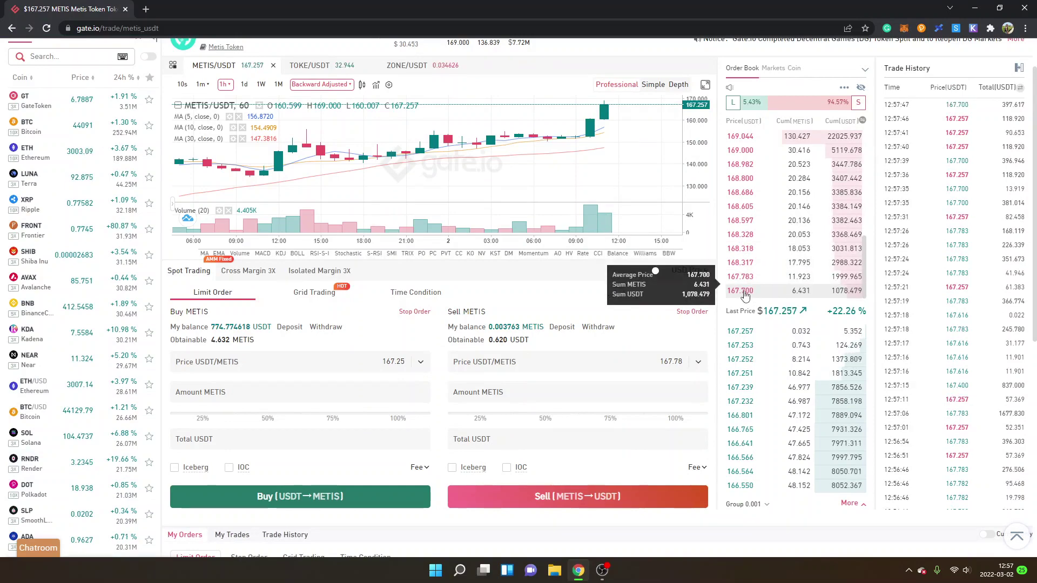
Fill the Buy form from the 167.783 order book row: 4.617 METIS, 774.774 USDT total
left_click(743, 291)
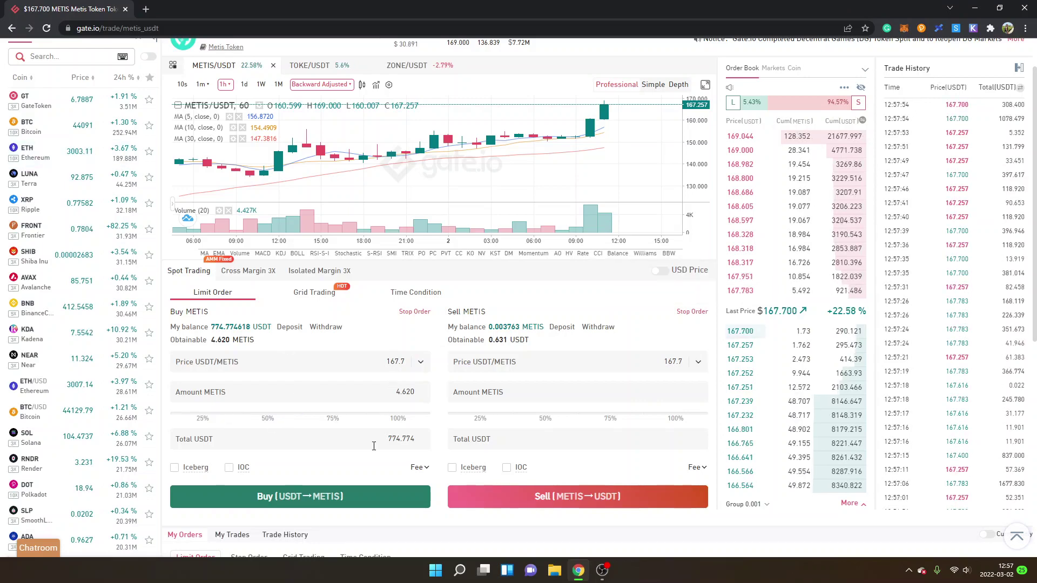
double_click(400, 438)
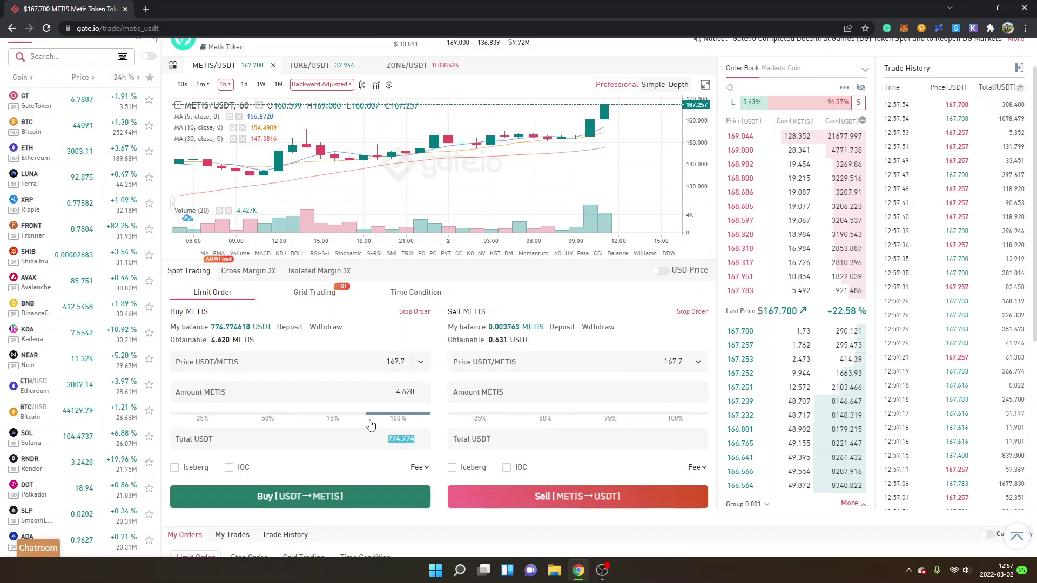
type("100")
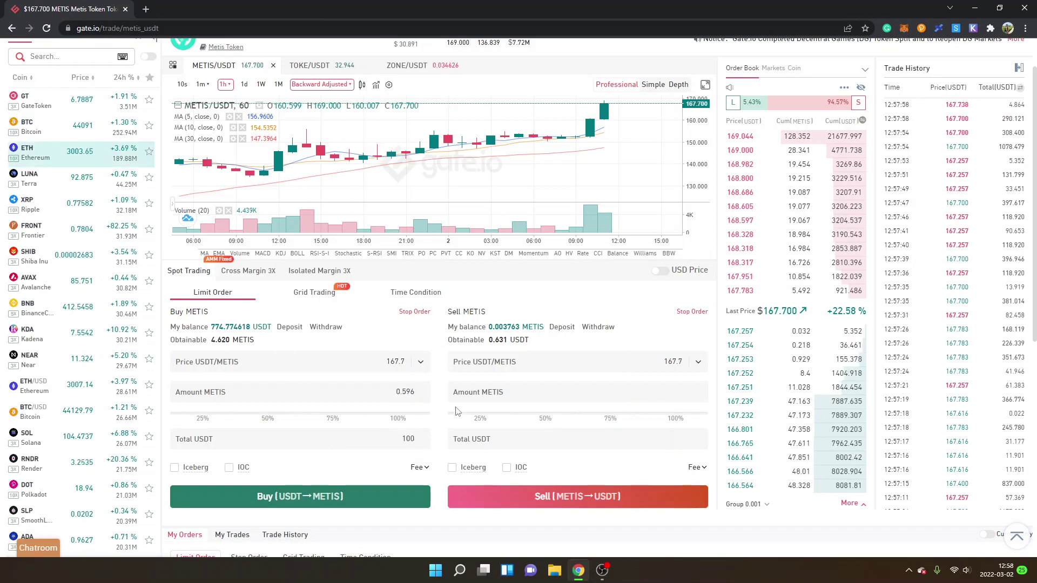
key("BackSpace")
key("BackSpace")
key("BackSpace")
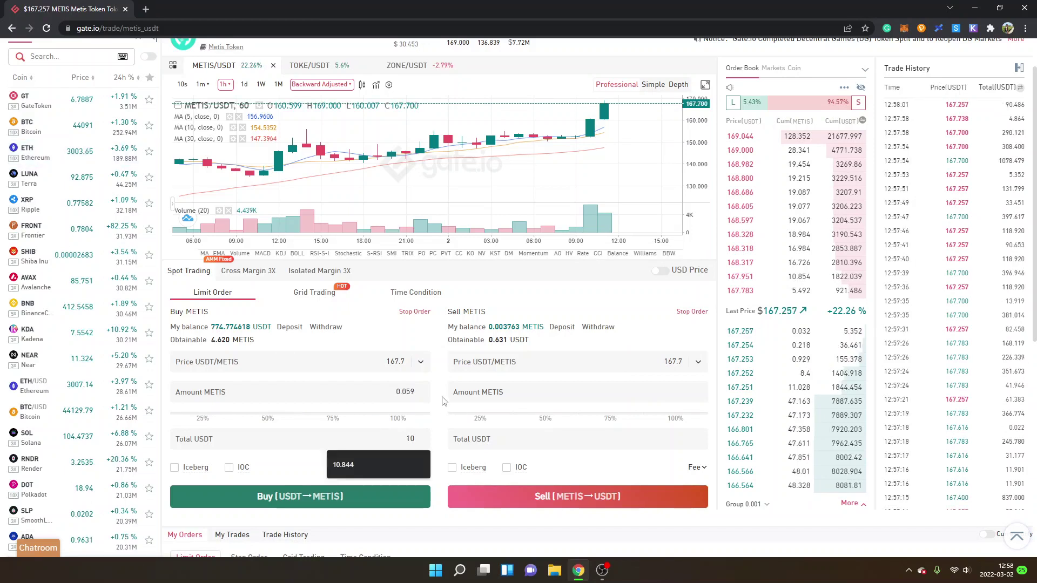
type("50")
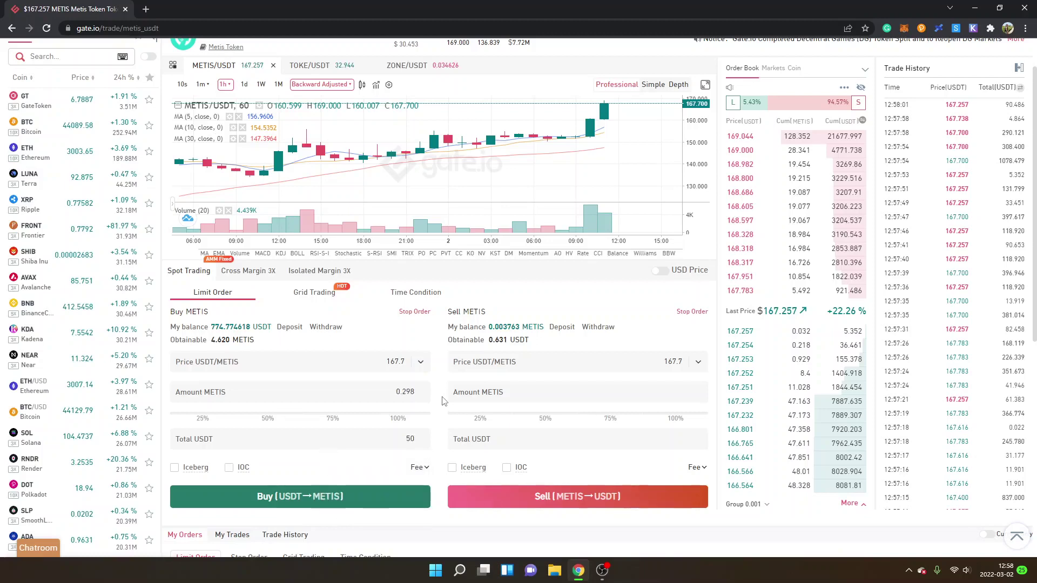
scroll(442, 400, "down", 1)
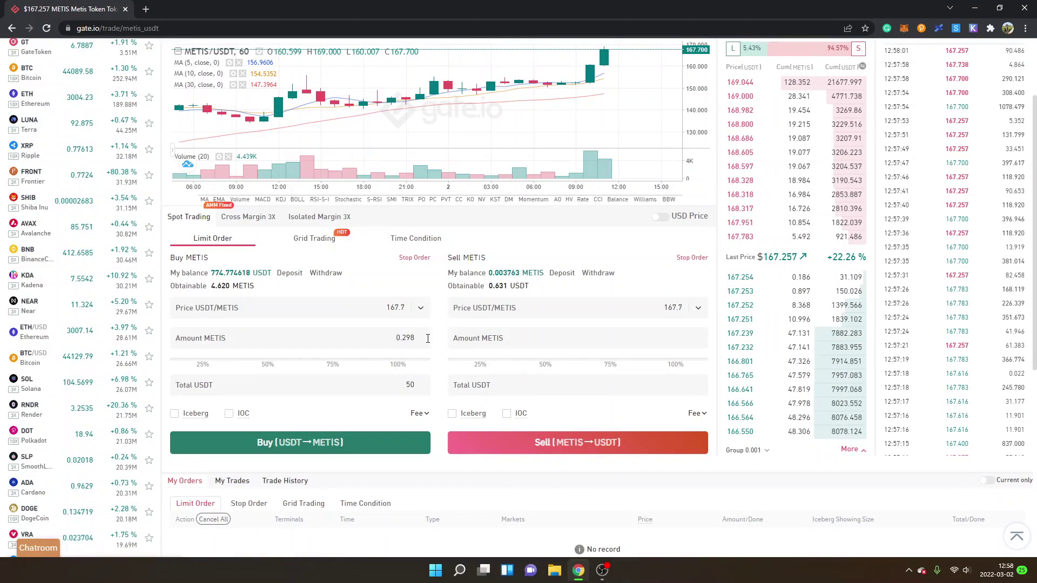
scroll(438, 337, "down", 1)
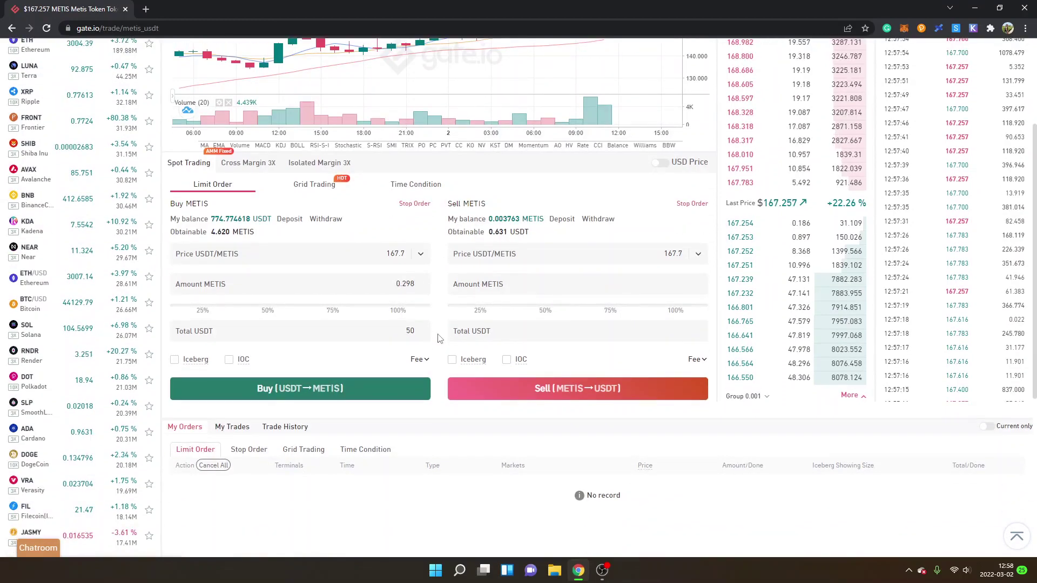
left_click(746, 184)
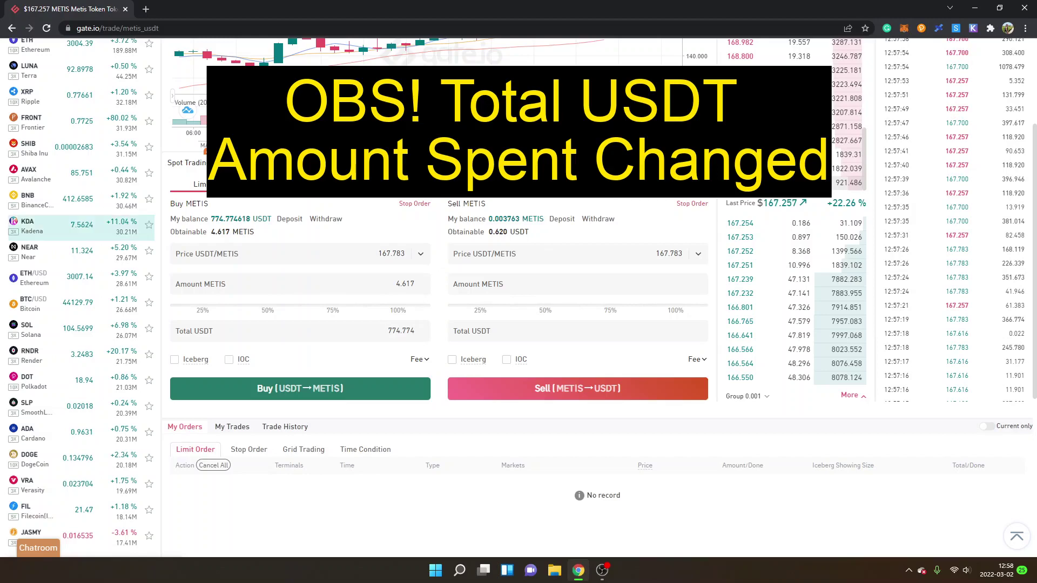
Place the METIS buy at 167.783 USDT, confirming it with the fund password
left_click(319, 395)
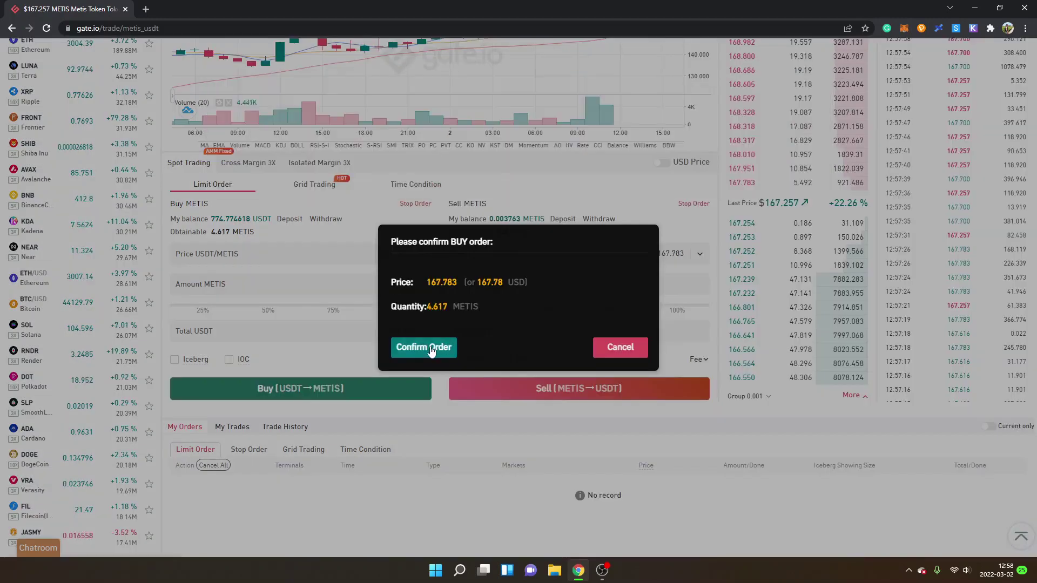
left_click(438, 347)
left_click(430, 350)
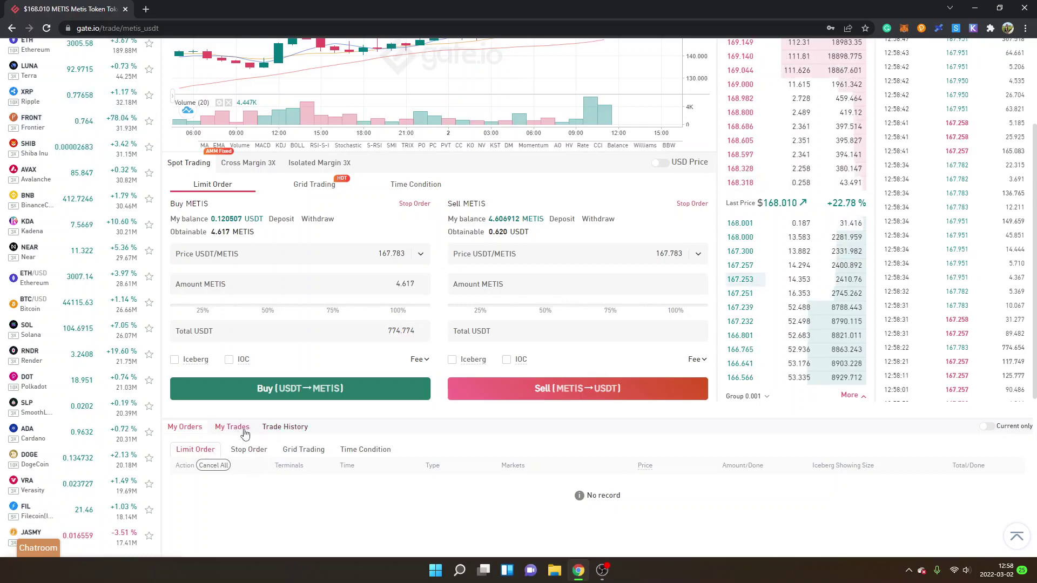
Show Trade History listing the filled buy of 4.617 METIS at 167.783 USDT
left_click(282, 428)
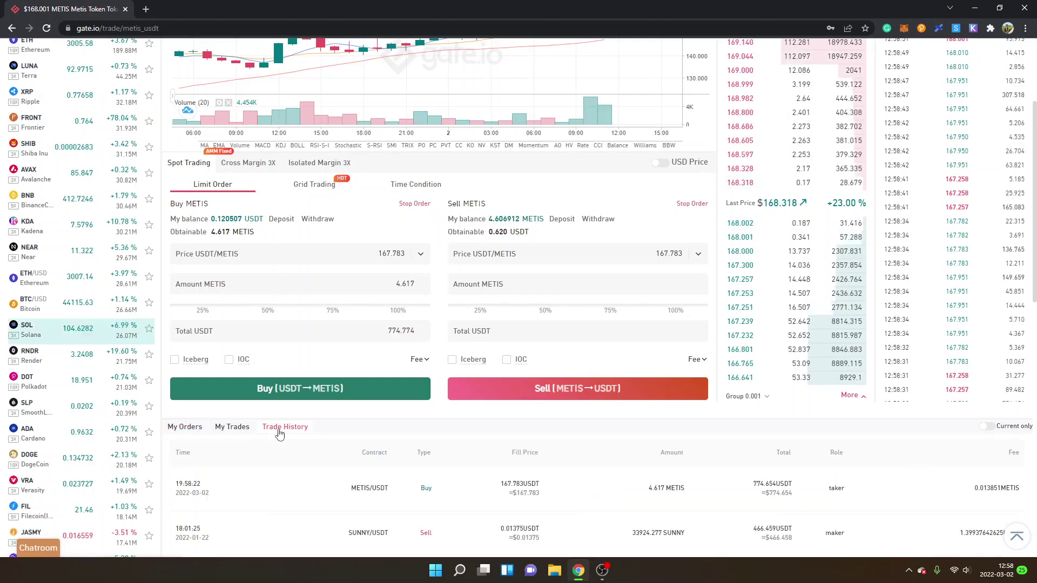
scroll(318, 477, "down", 1)
scroll(317, 477, "down", 1)
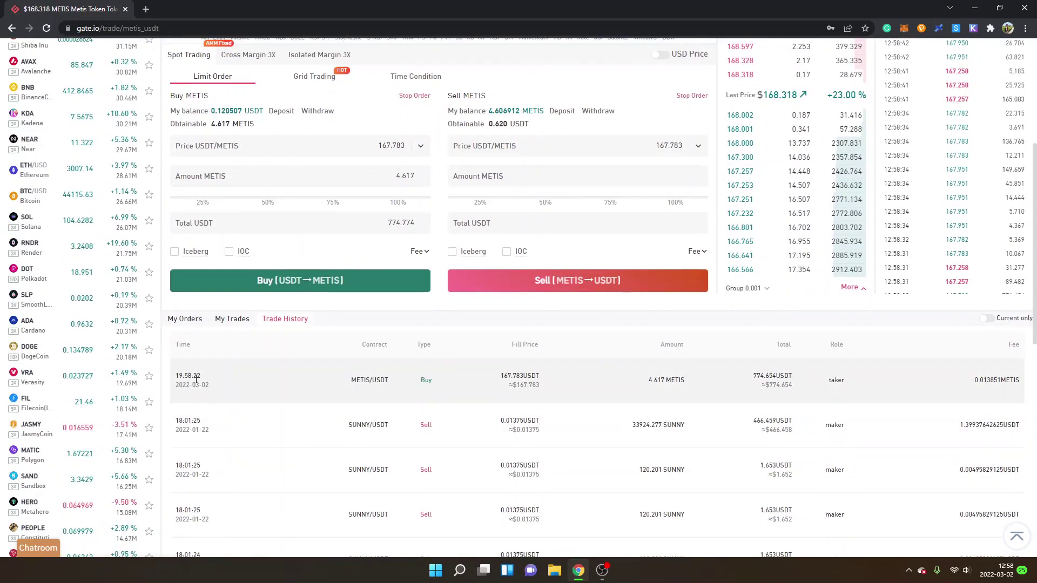